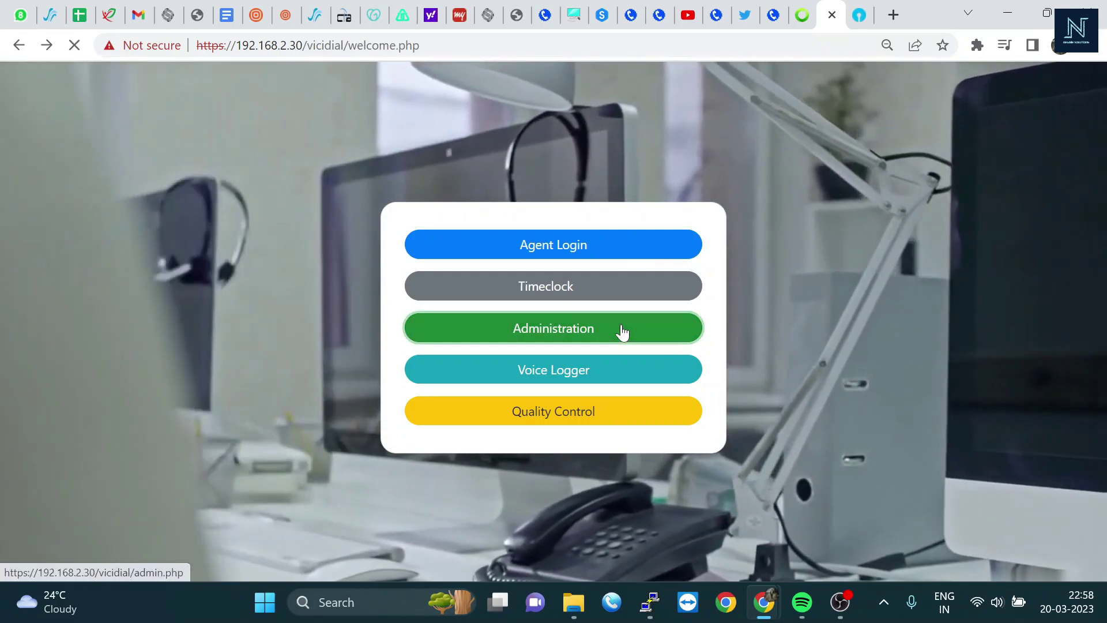
Open the Administration Change Log from Reports, under Other Reports and Links
click(621, 326)
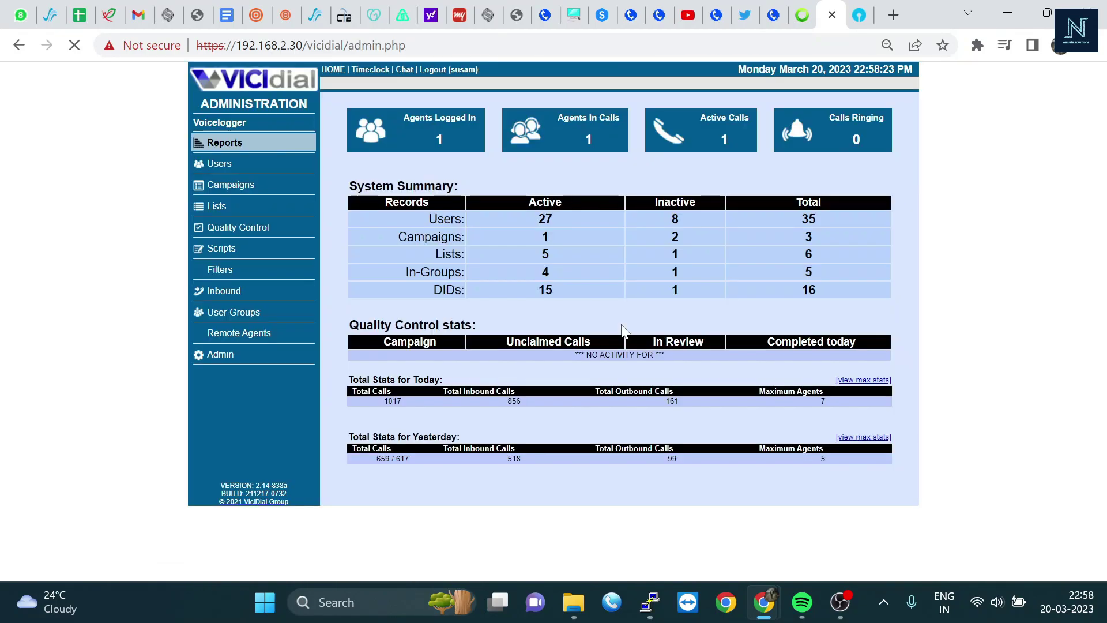
click(236, 148)
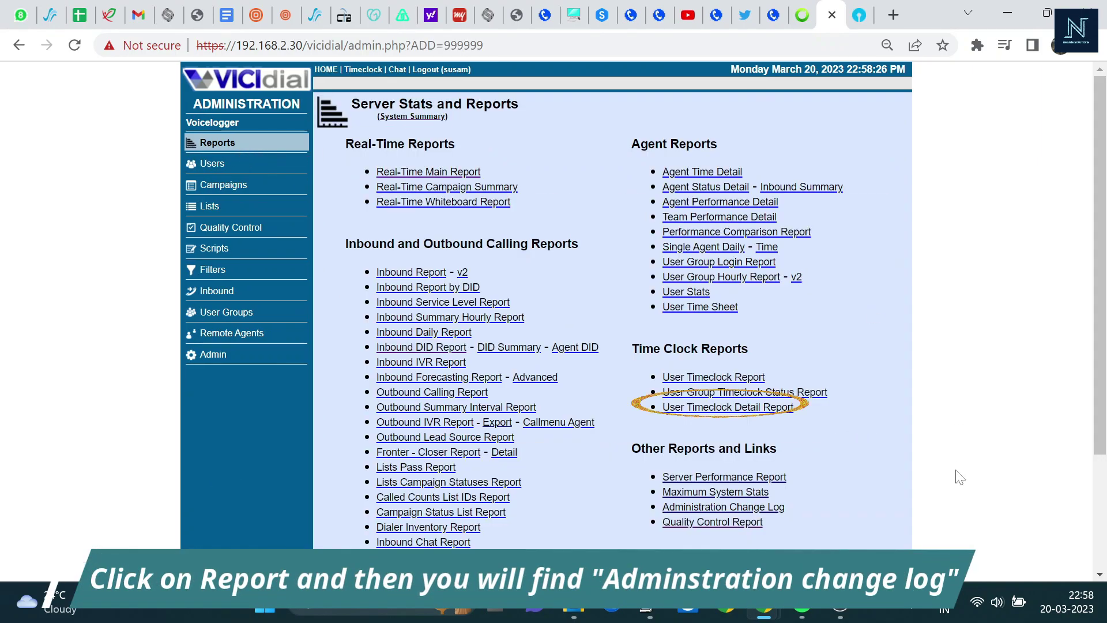
scroll(960, 477, down, 2)
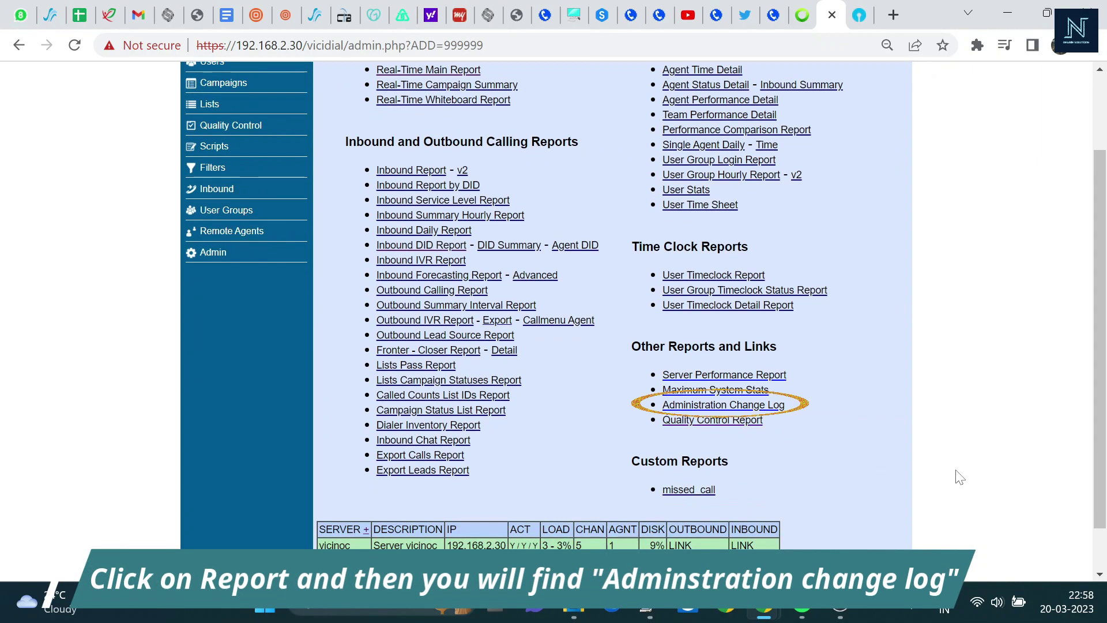
click(749, 410)
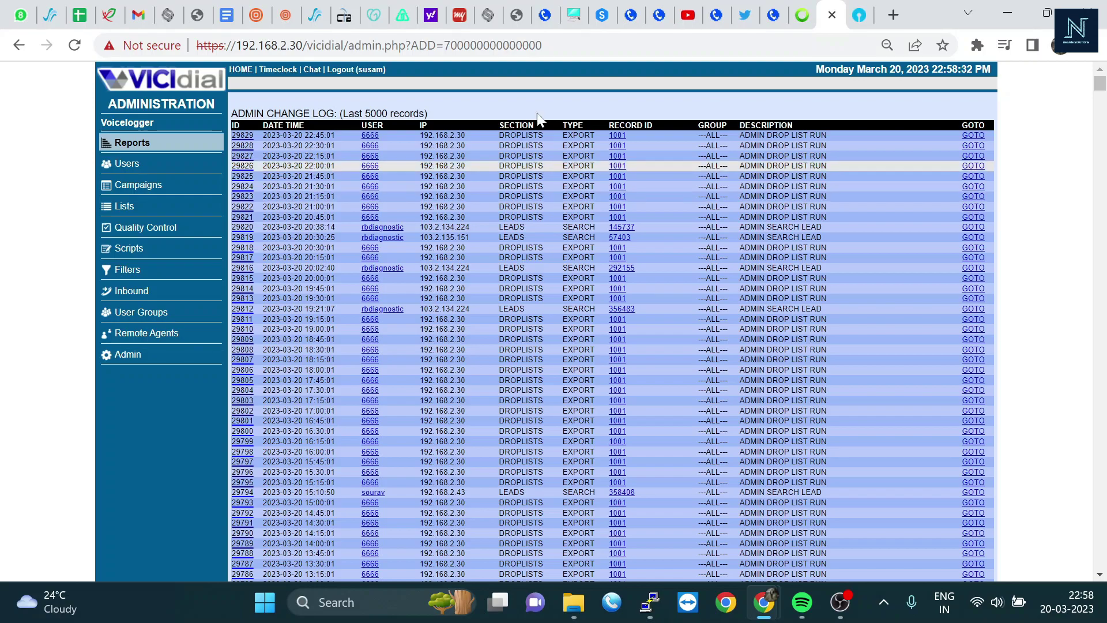
scroll(440, 249, down, 1)
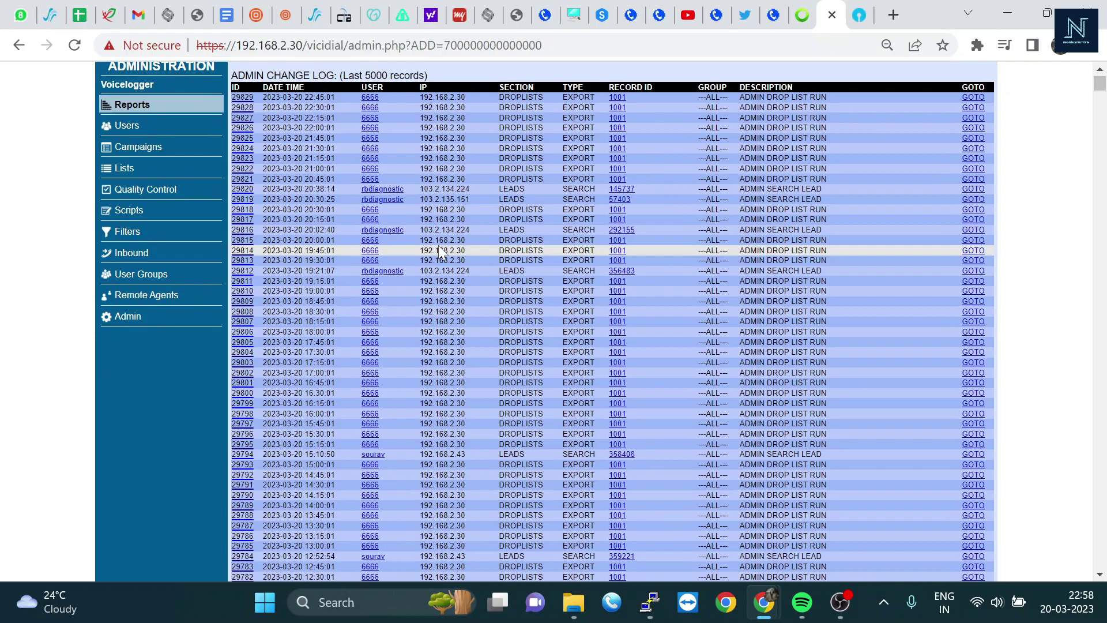
scroll(440, 251, down, 2)
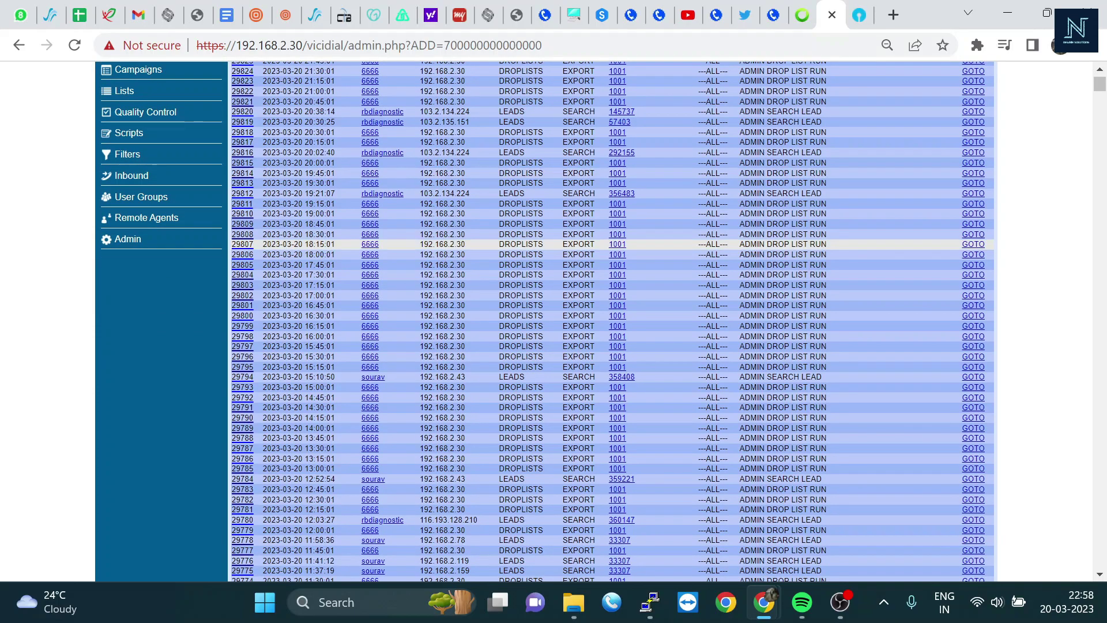
scroll(440, 244, down, 10)
scroll(440, 244, down, 10)
scroll(440, 244, down, 10)
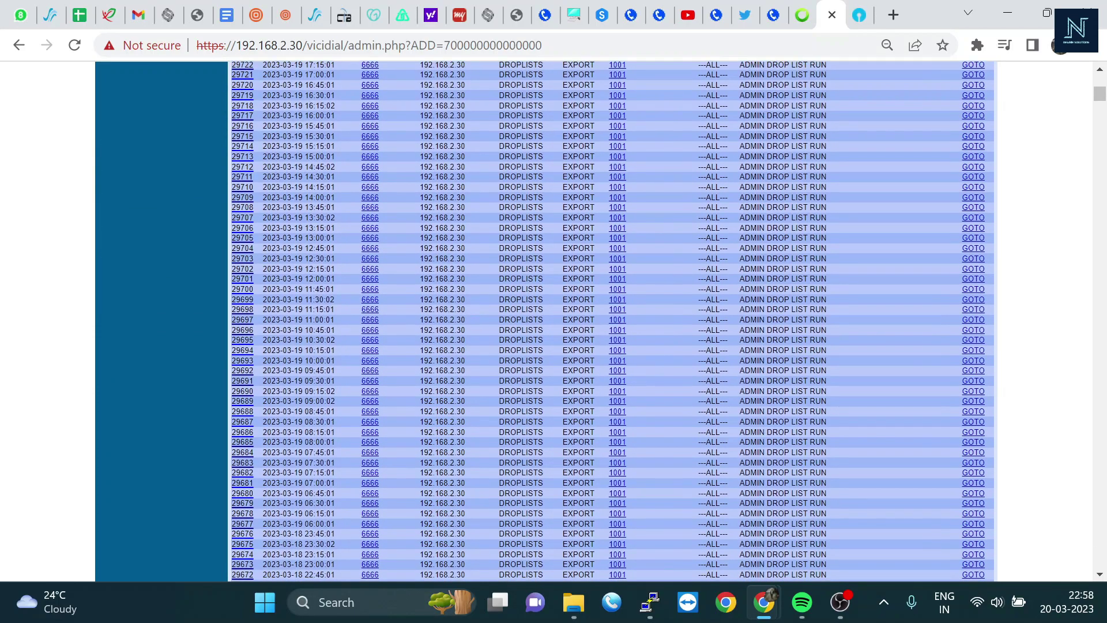
scroll(440, 244, down, 10)
scroll(440, 245, down, 10)
scroll(440, 246, down, 10)
scroll(440, 246, down, 10)
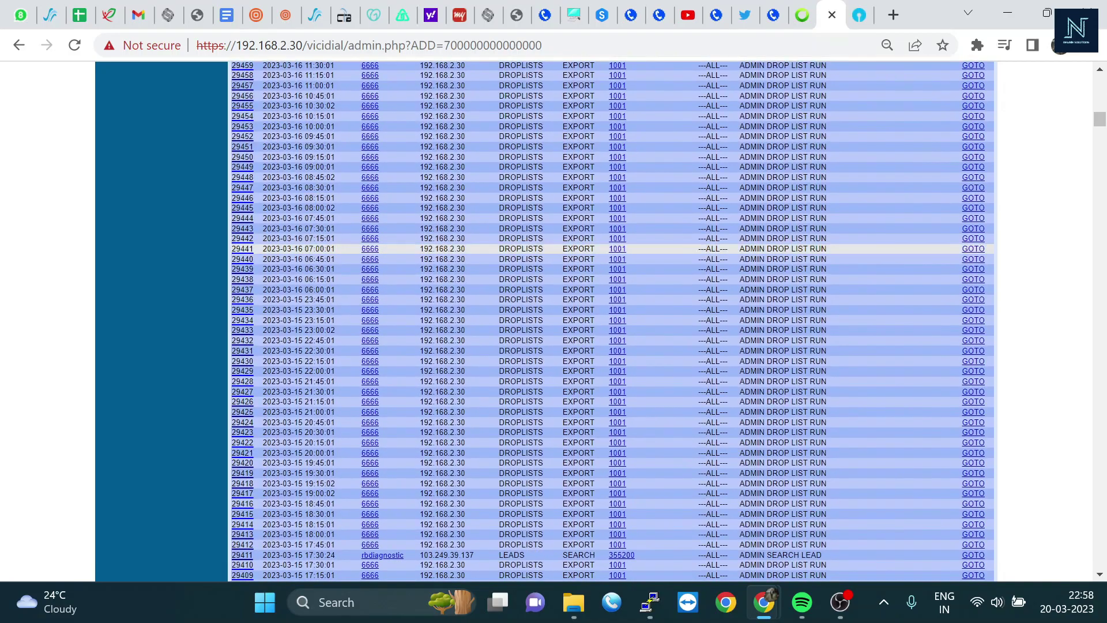
scroll(440, 246, down, 10)
scroll(440, 246, down, 5)
scroll(440, 246, down, 4)
scroll(440, 246, down, 5)
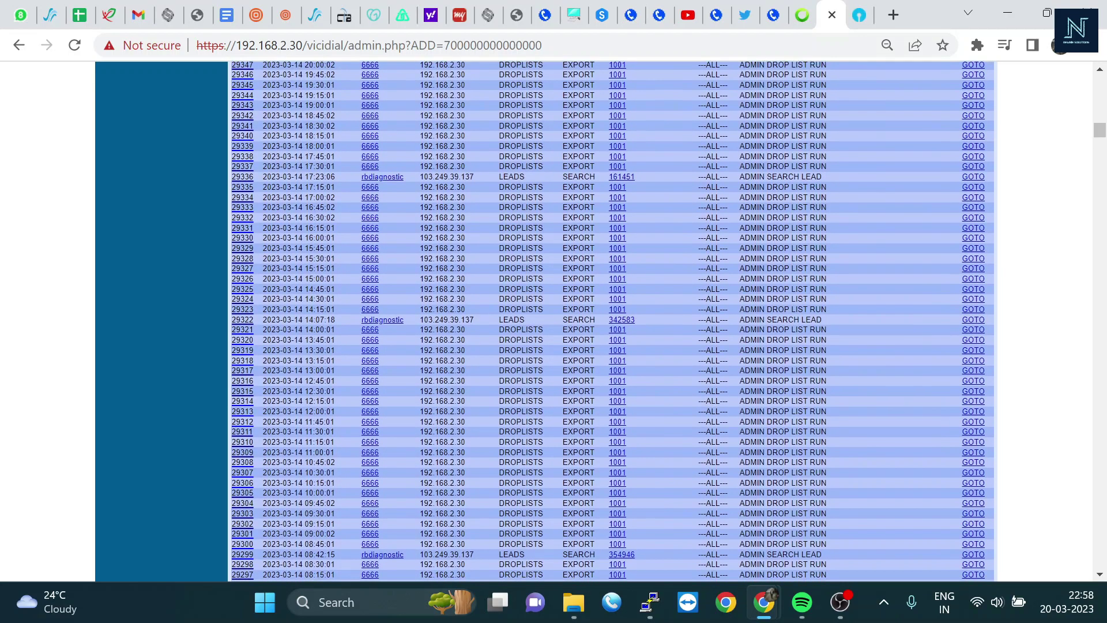
scroll(440, 245, down, 4)
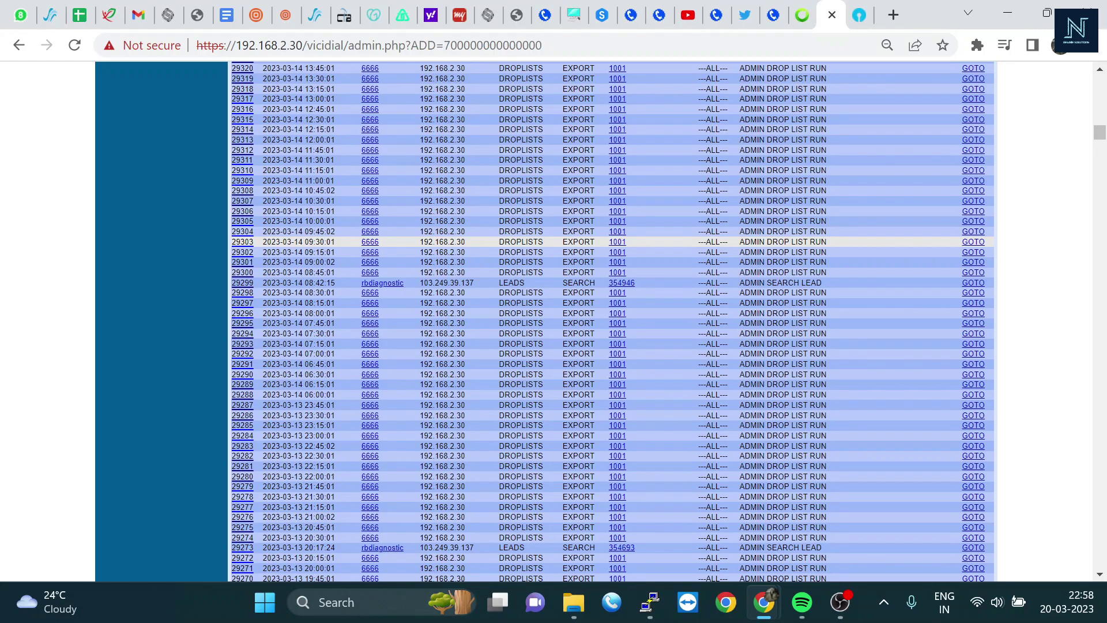
scroll(440, 245, down, 1)
scroll(440, 245, down, 1)
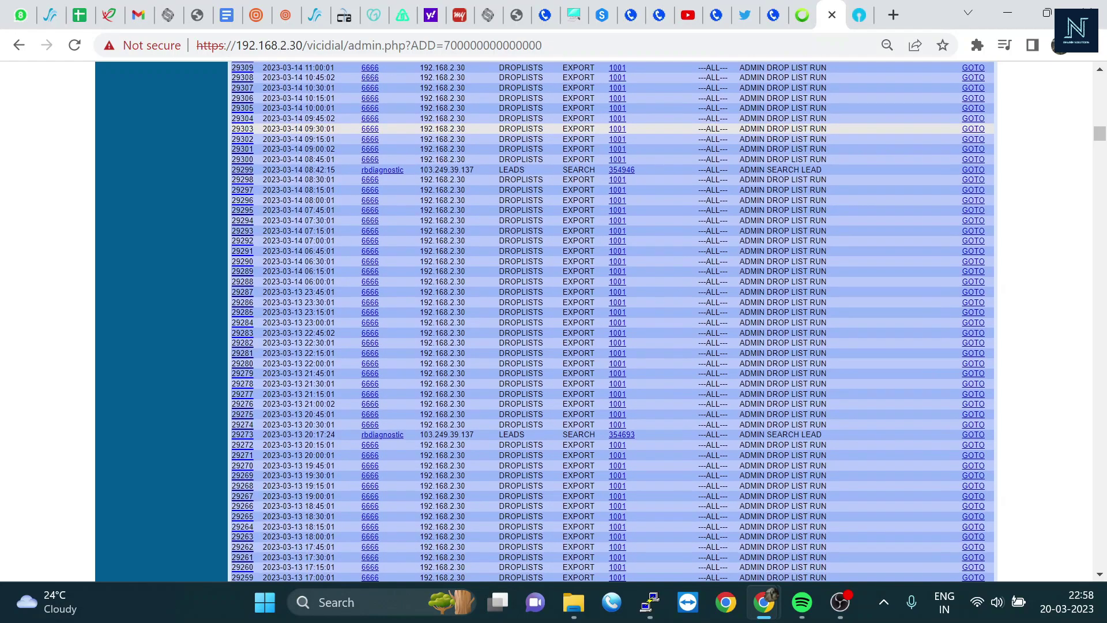
scroll(440, 250, down, 1)
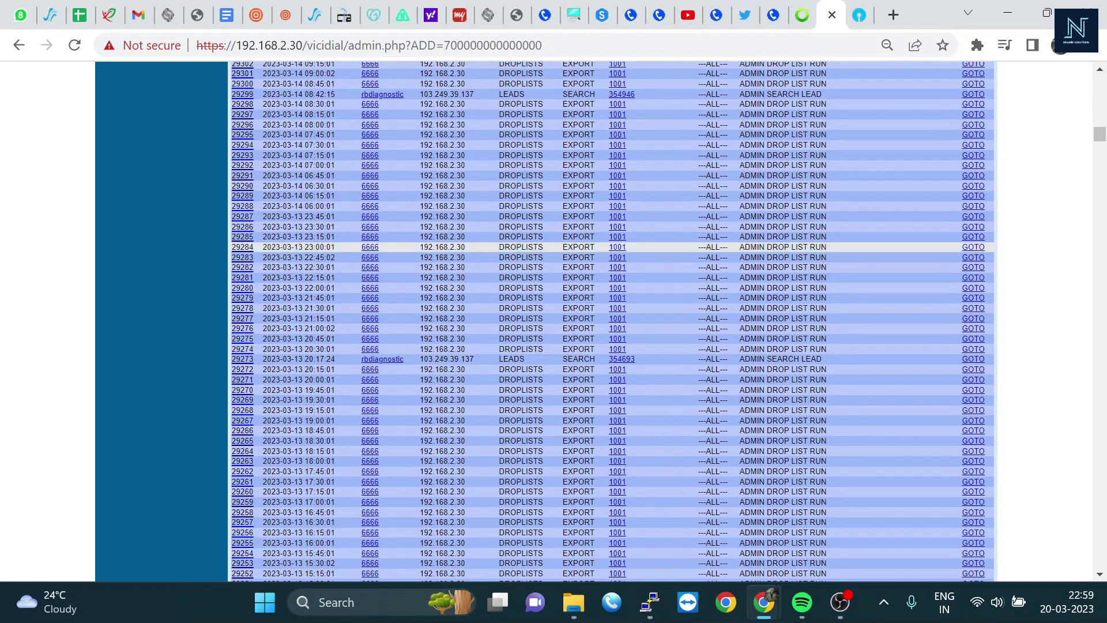
scroll(482, 266, up, 5)
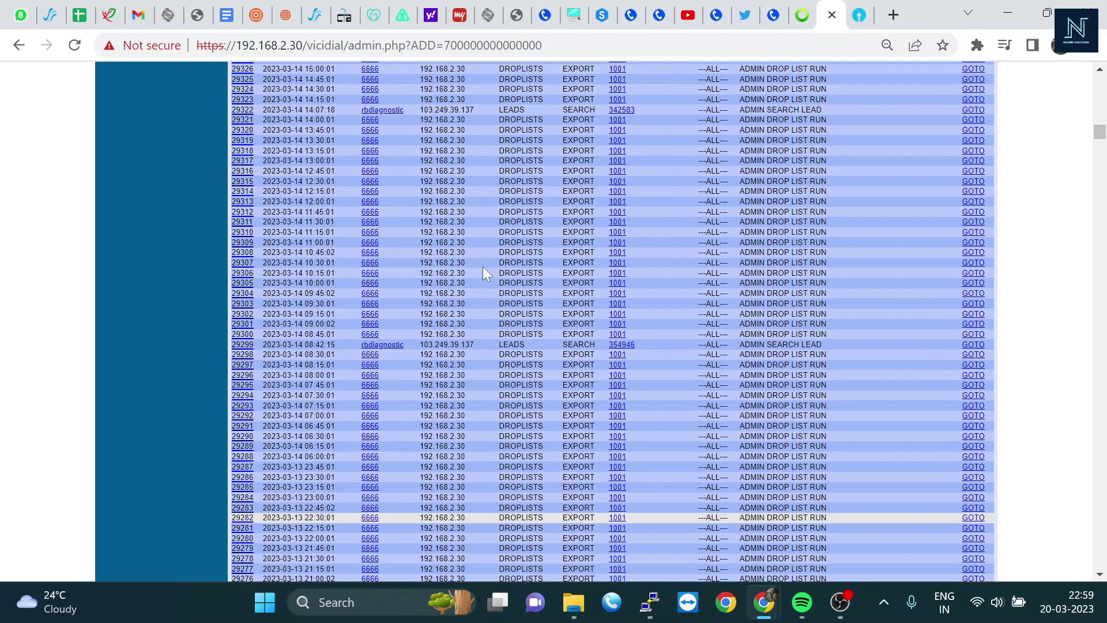
scroll(483, 266, up, 5)
scroll(483, 266, up, 5)
scroll(483, 266, down, 6)
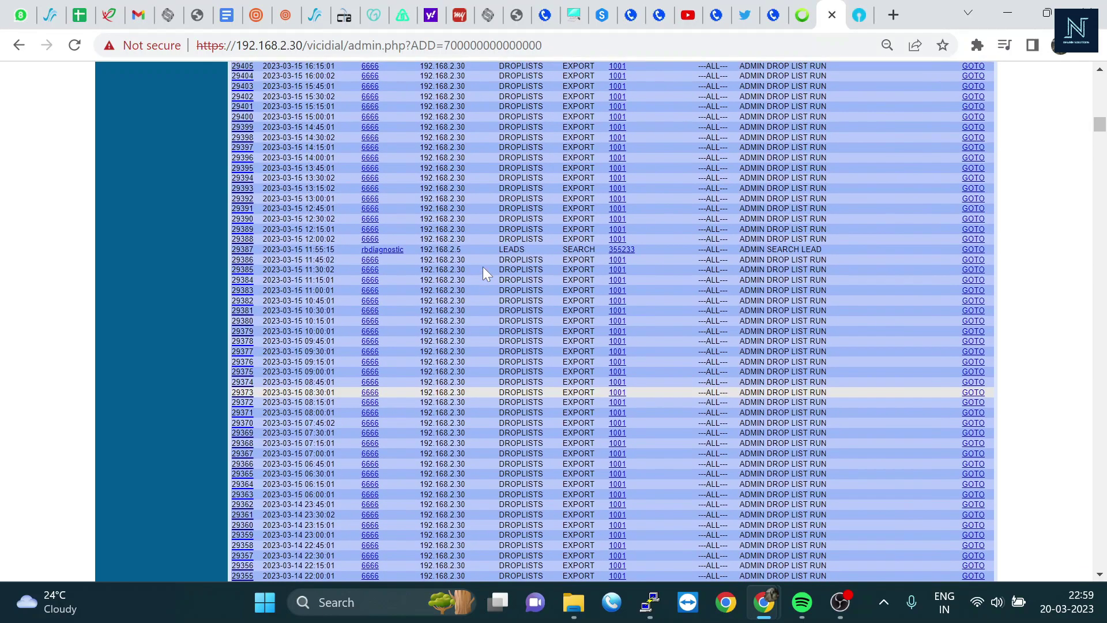
scroll(483, 266, down, 7)
scroll(483, 267, down, 8)
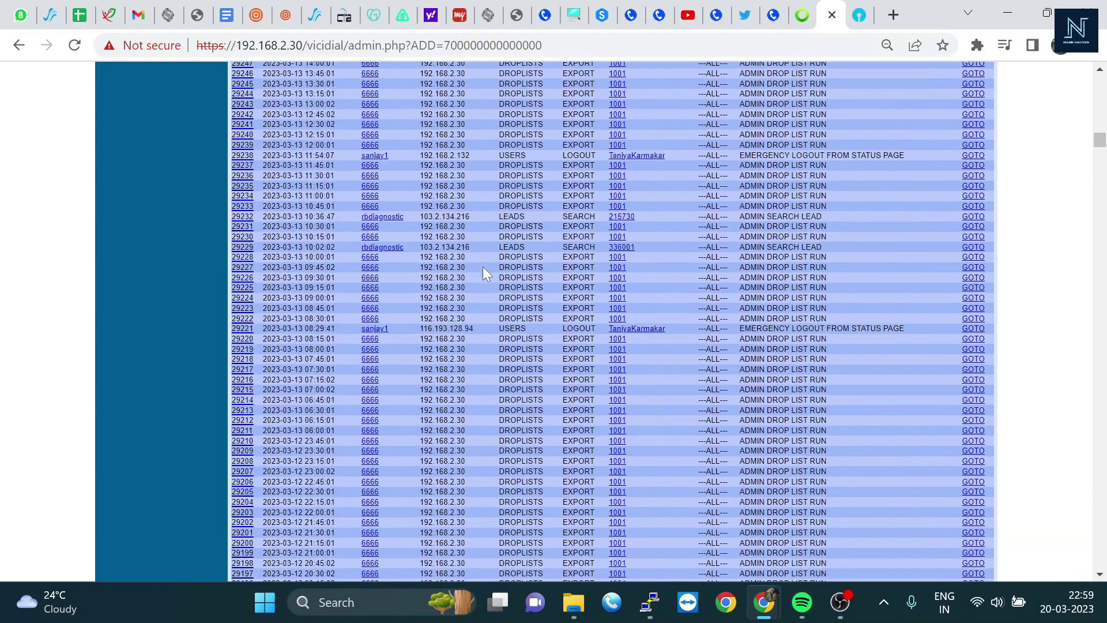
scroll(483, 266, down, 6)
scroll(483, 267, down, 8)
scroll(482, 267, down, 5)
scroll(483, 267, down, 5)
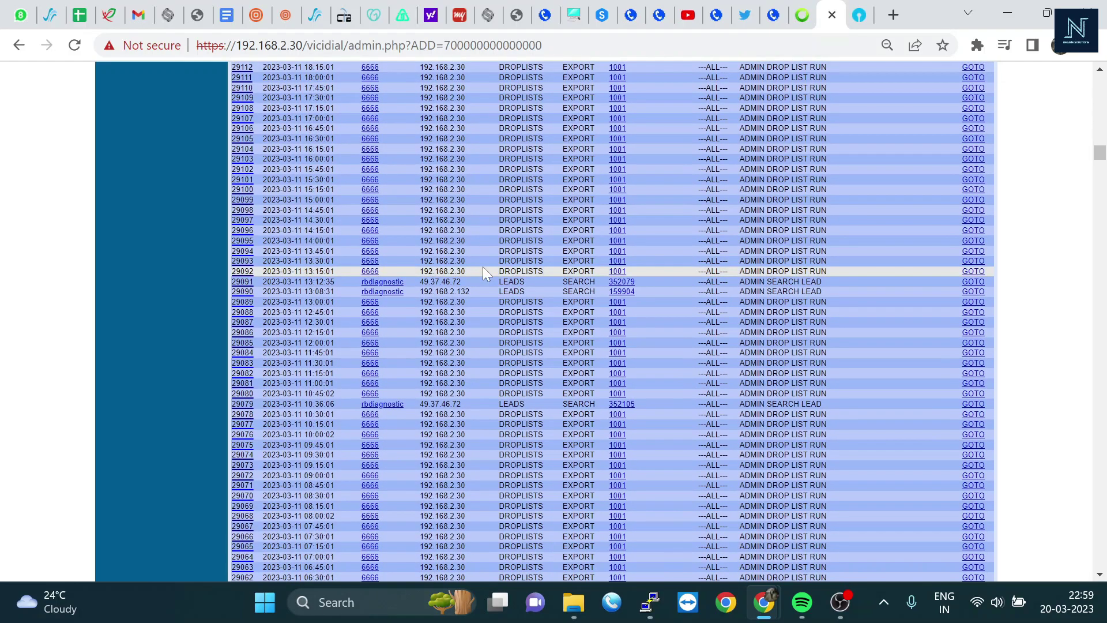
scroll(482, 266, down, 6)
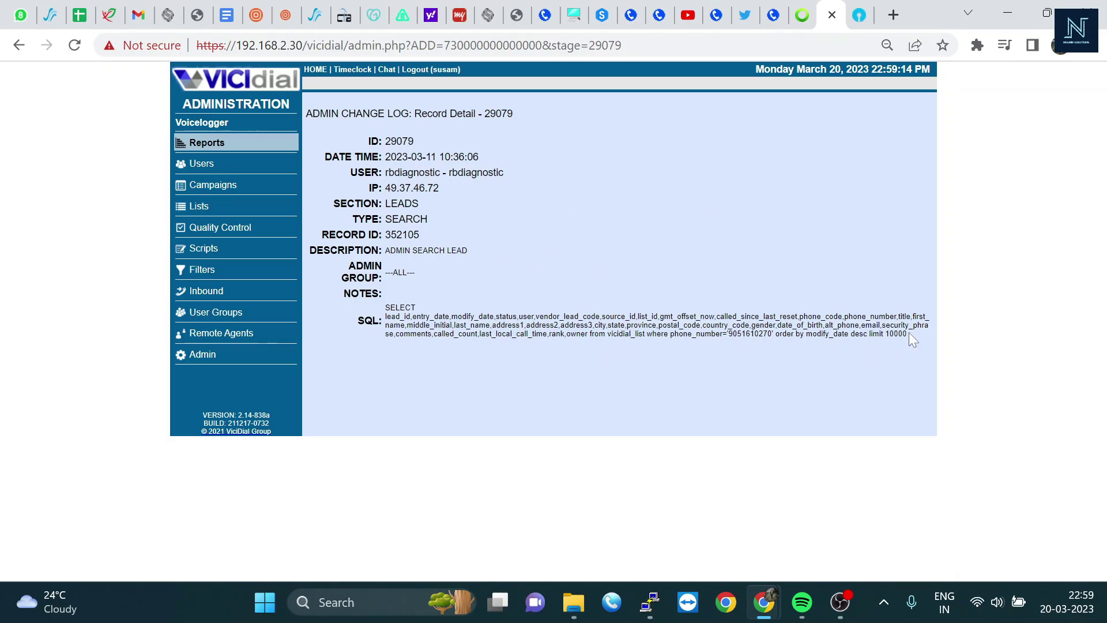
Highlight parts of entry 29079's SQL query and its SEARCH LEAD description text
drag(909, 334, 705, 335)
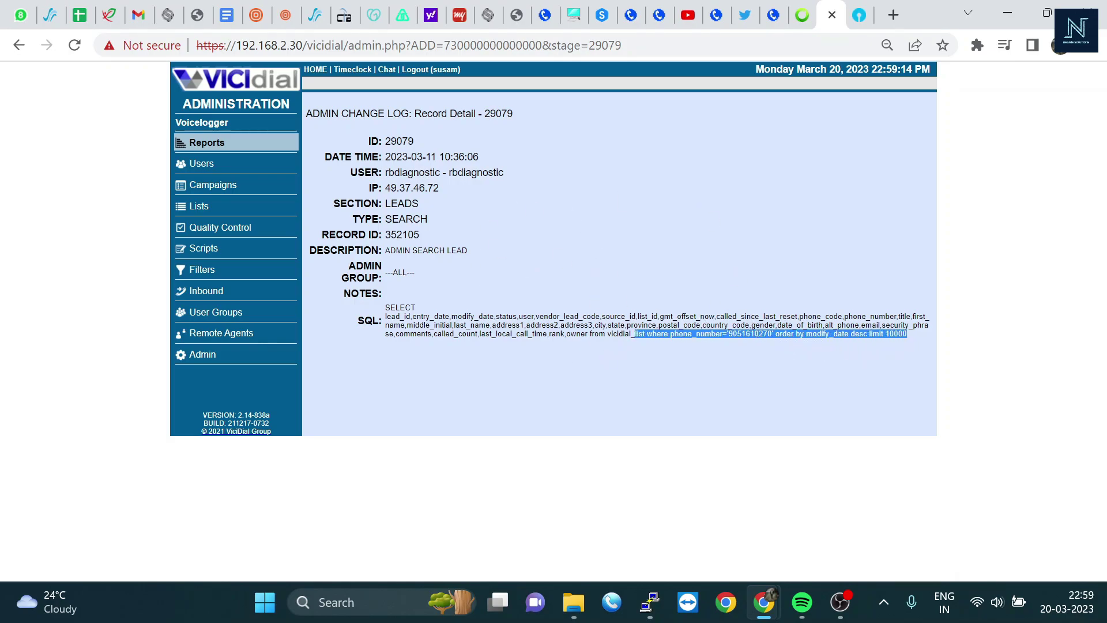
drag(635, 334, 462, 317)
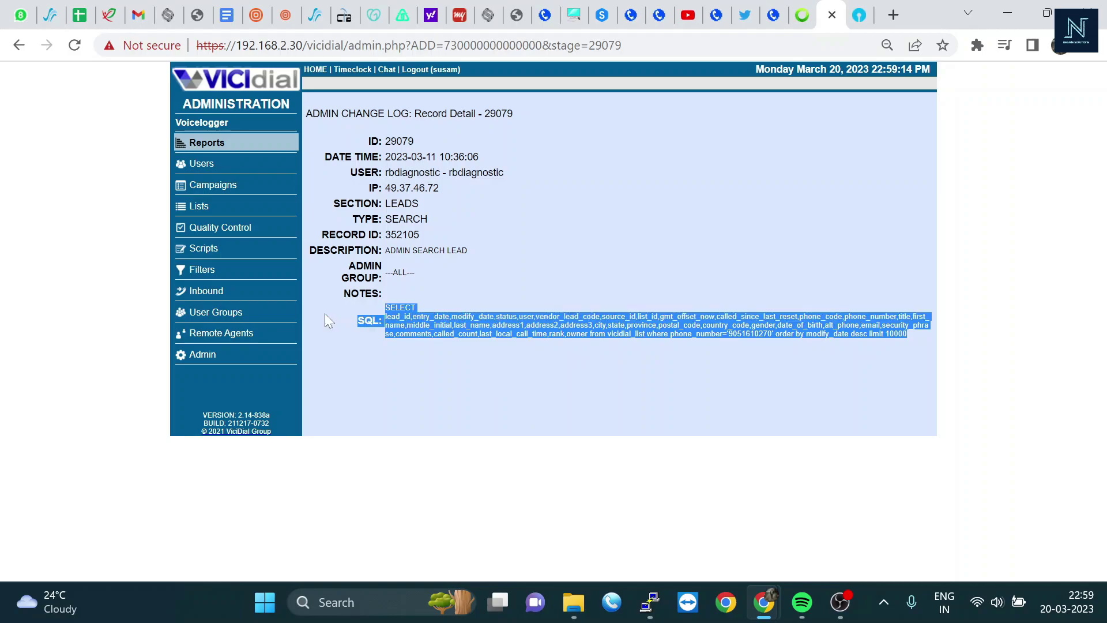
drag(324, 313, 287, 314)
click(577, 446)
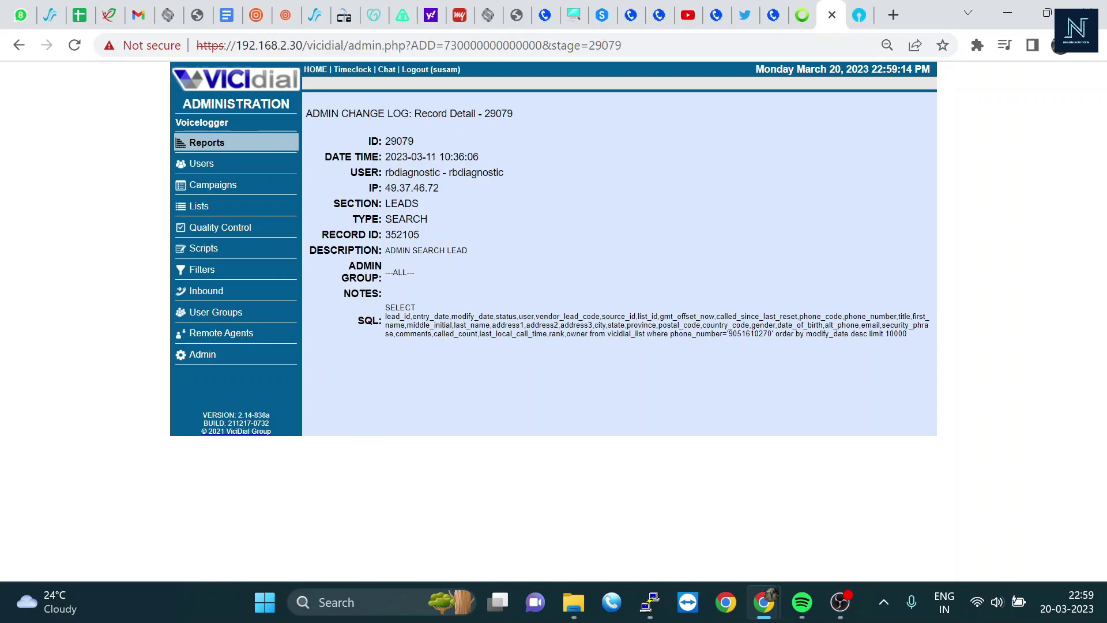
drag(469, 251, 417, 251)
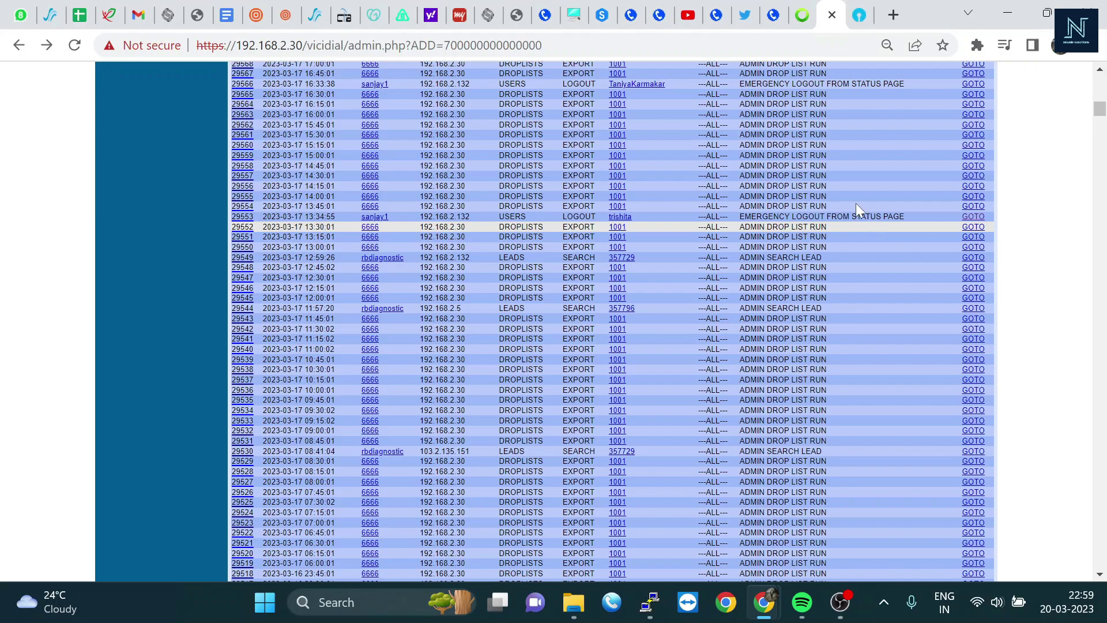
List all of sanjay1's logged changes and scroll through his emergency logouts
click(381, 217)
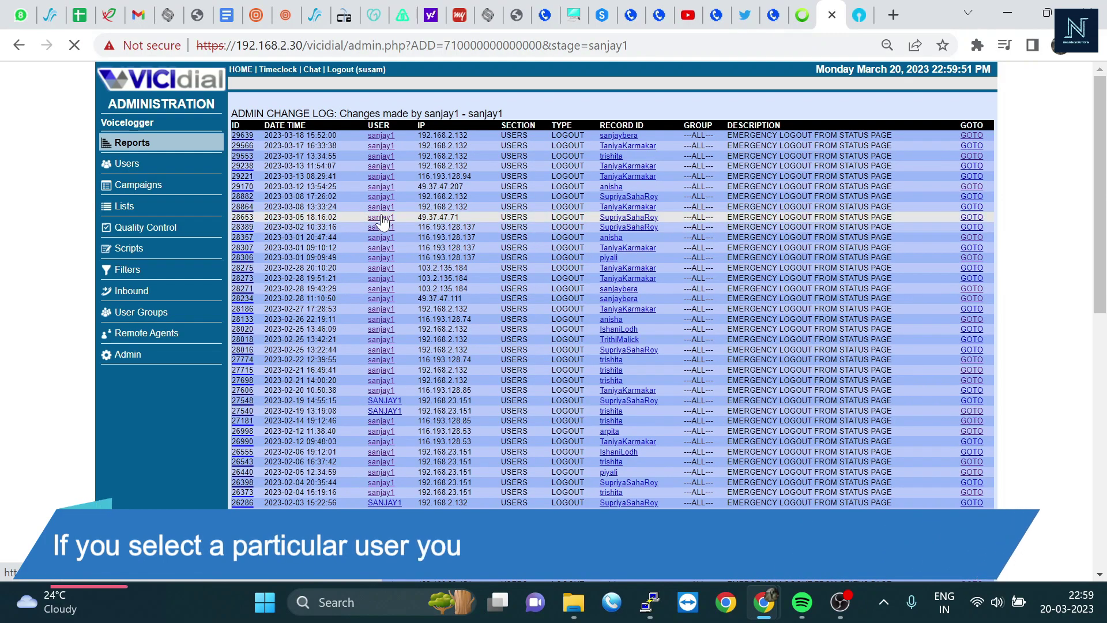
scroll(478, 401, down, 2)
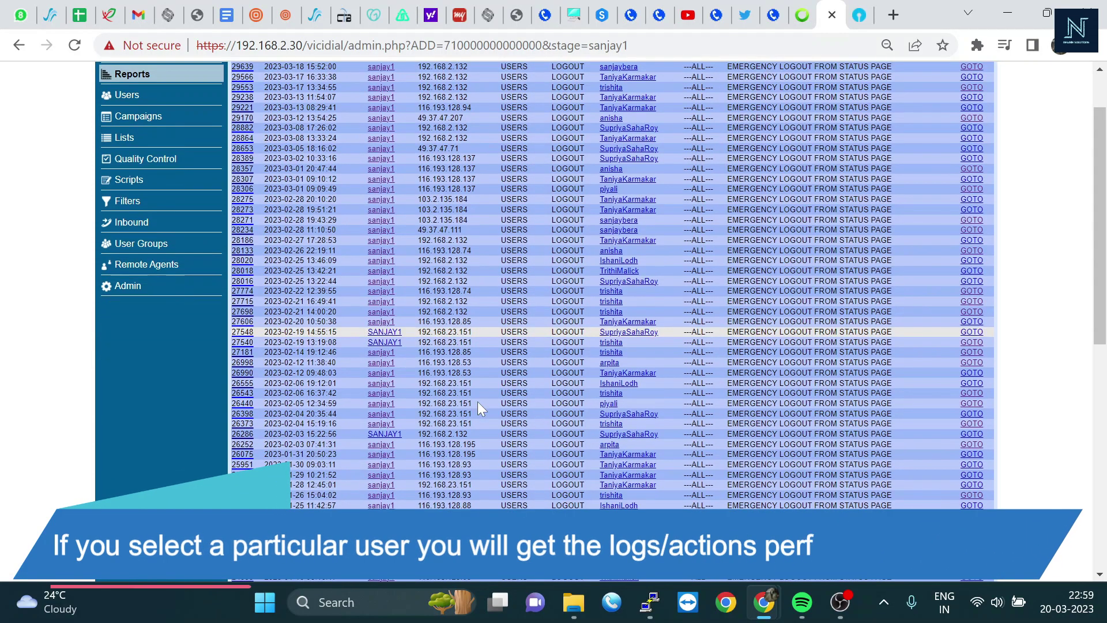
scroll(477, 401, down, 2)
scroll(478, 402, up, 4)
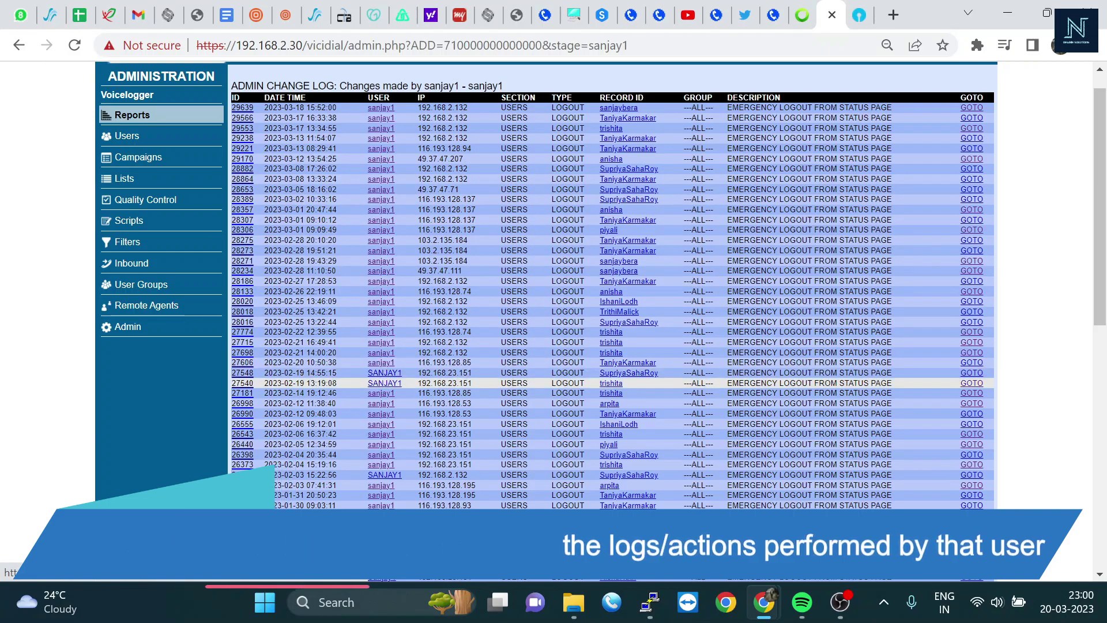
click(247, 374)
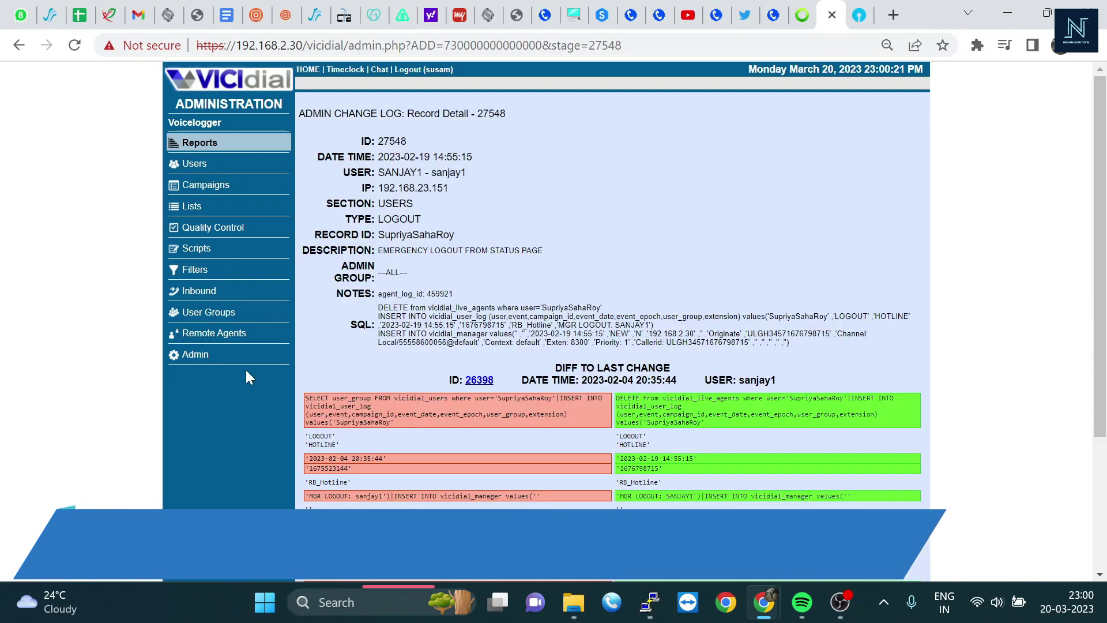
scroll(506, 488, down, 3)
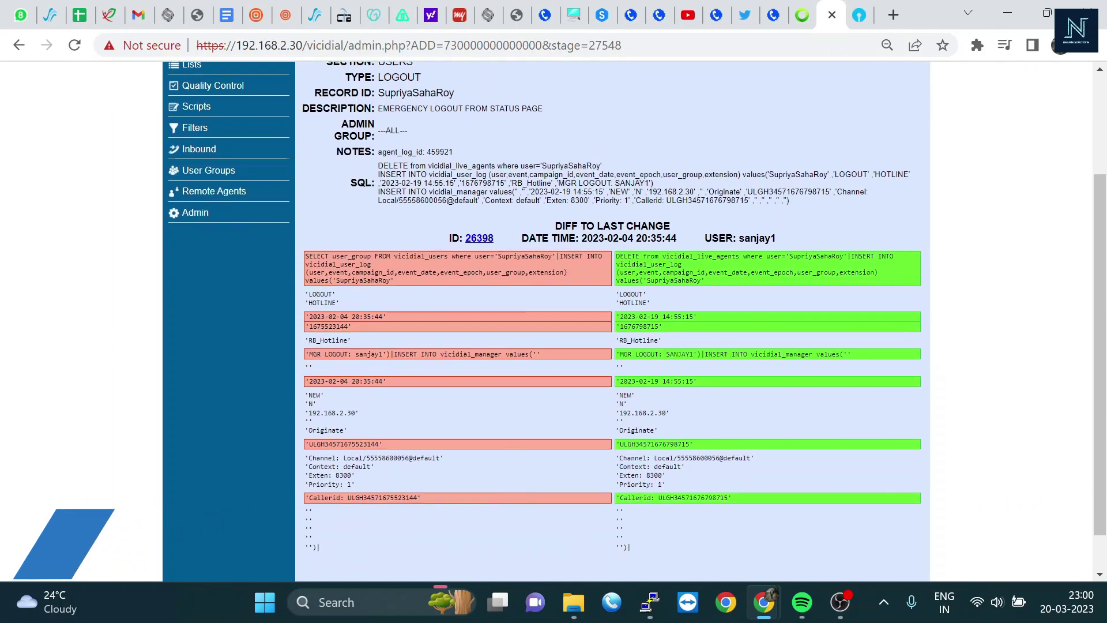
drag(303, 255, 445, 379)
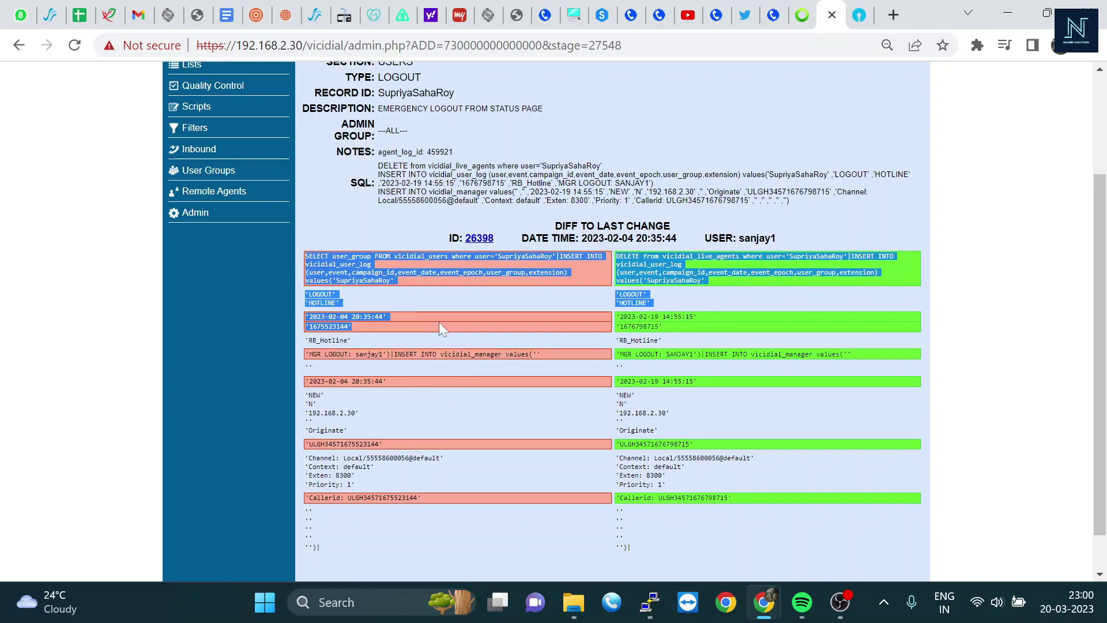
click(1049, 353)
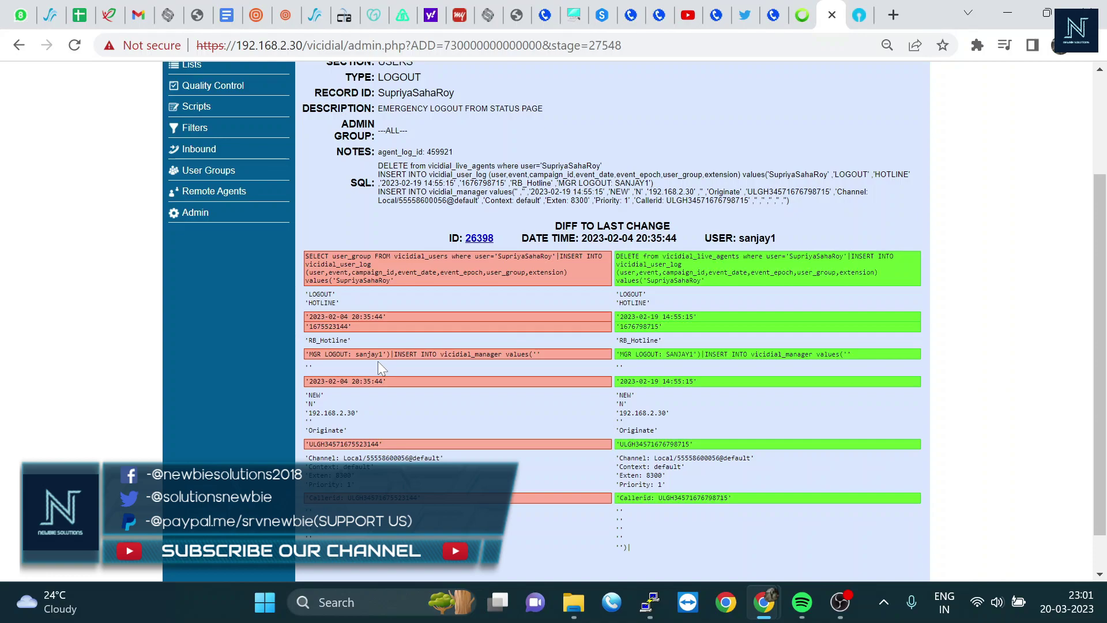
Go back to sanjay1's filtered change log listing his emergency logouts
click(19, 45)
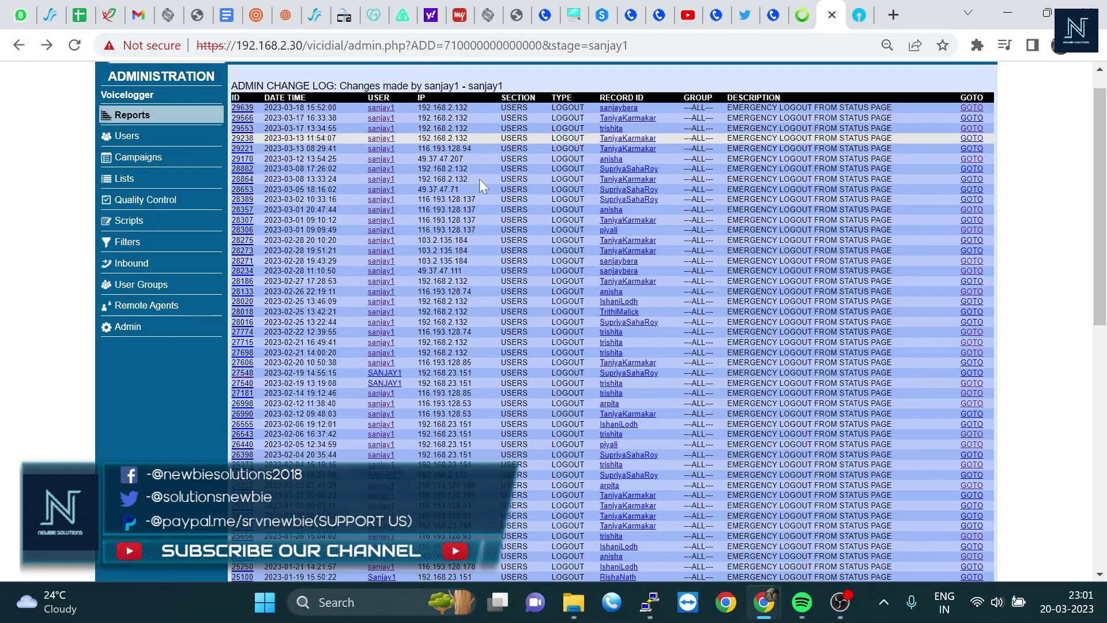